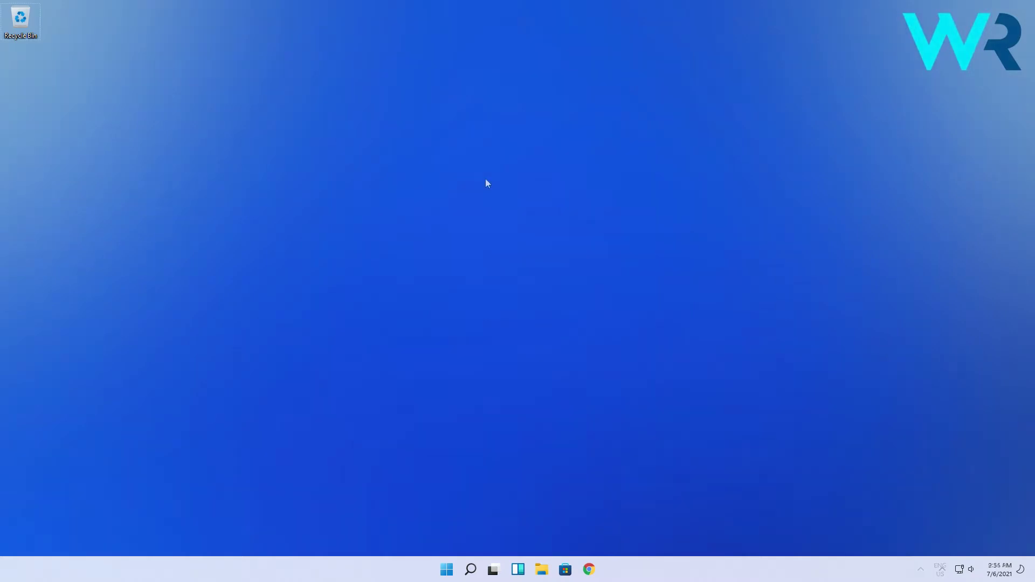
Launch Settings from Start and go to Apps > Default apps
left_click(446, 569)
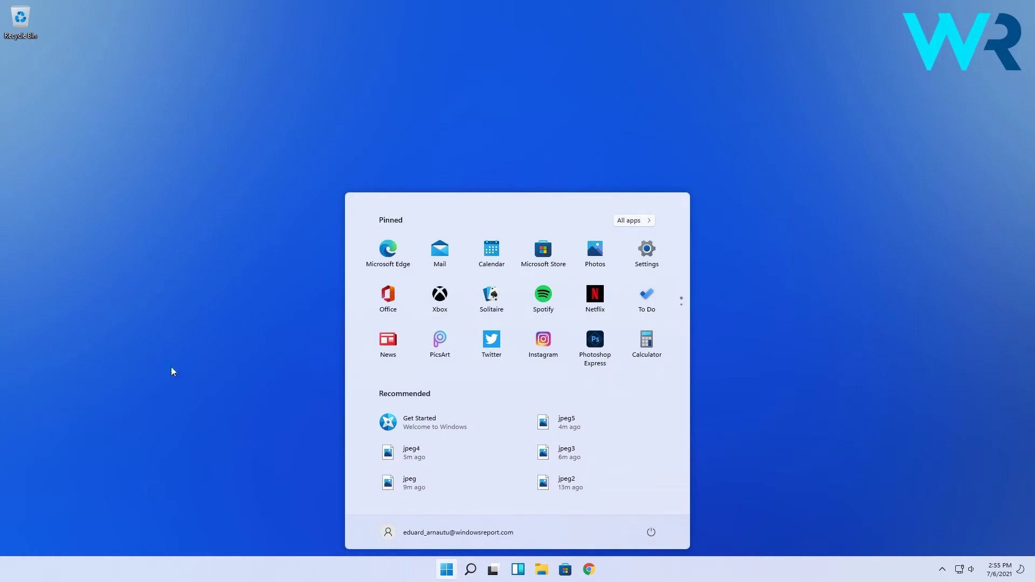
left_click(636, 254)
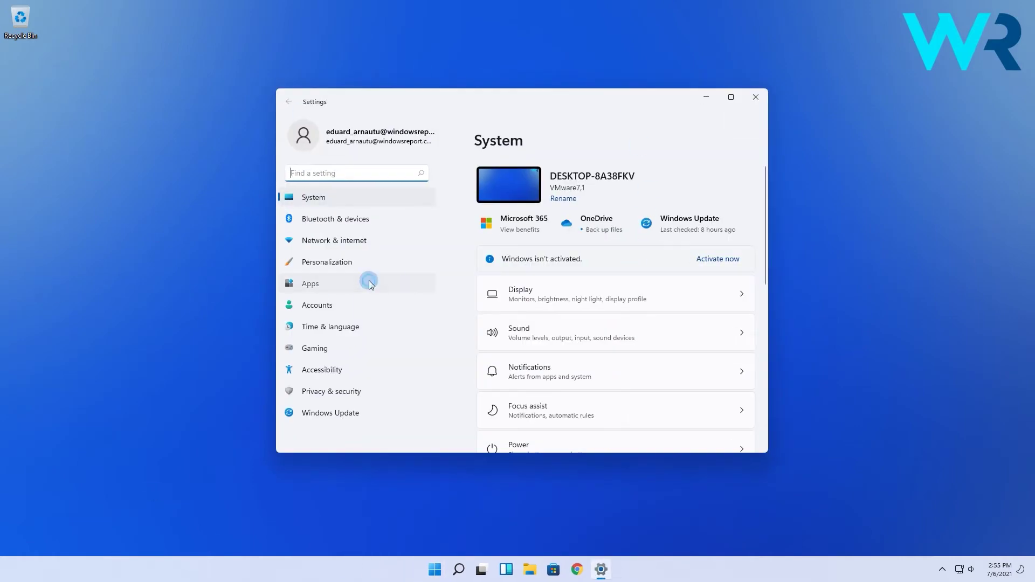
left_click(369, 283)
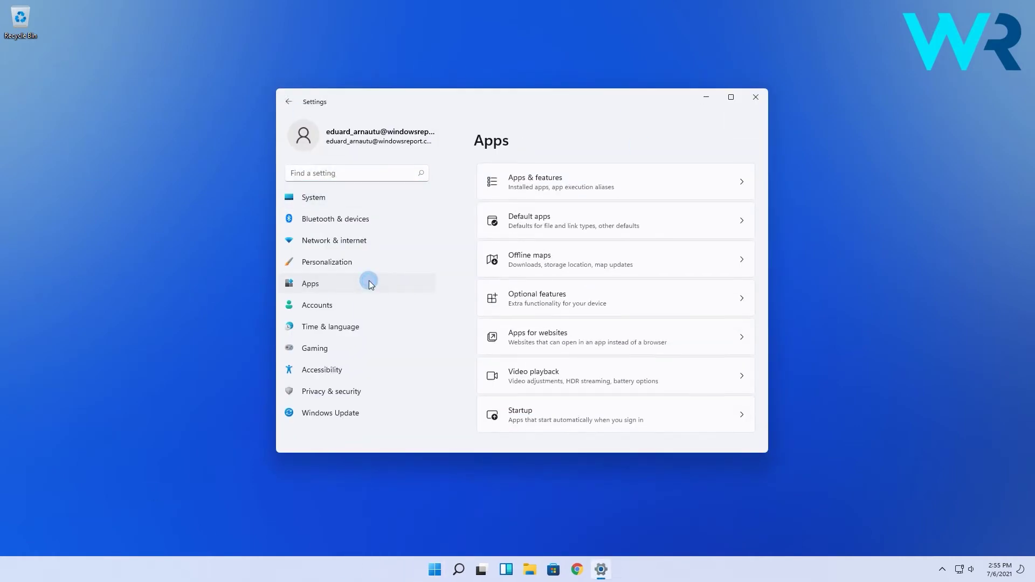
left_click(686, 220)
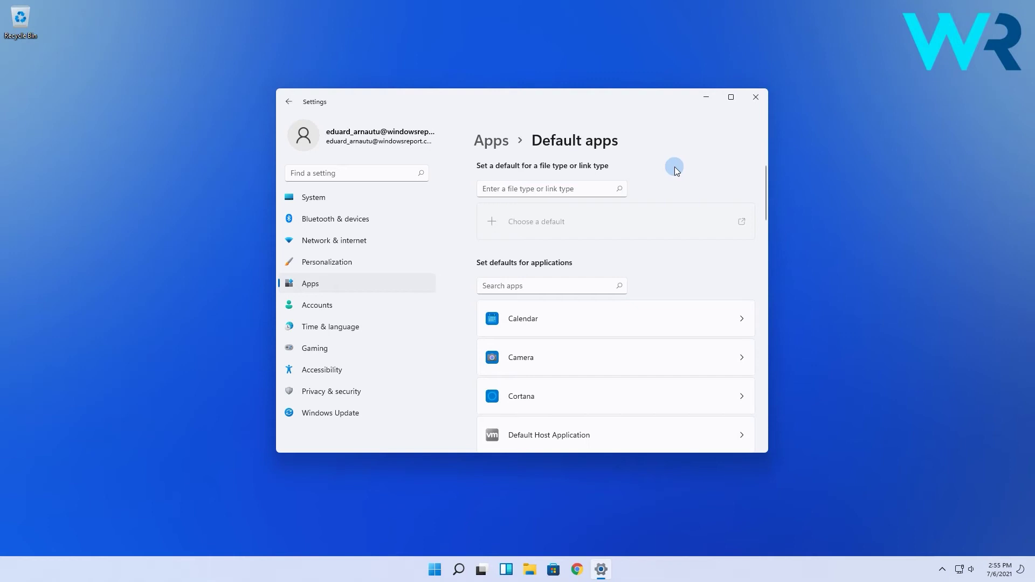
Search the .html file type and select Google Chrome instead of Microsoft Edge
left_click(559, 189)
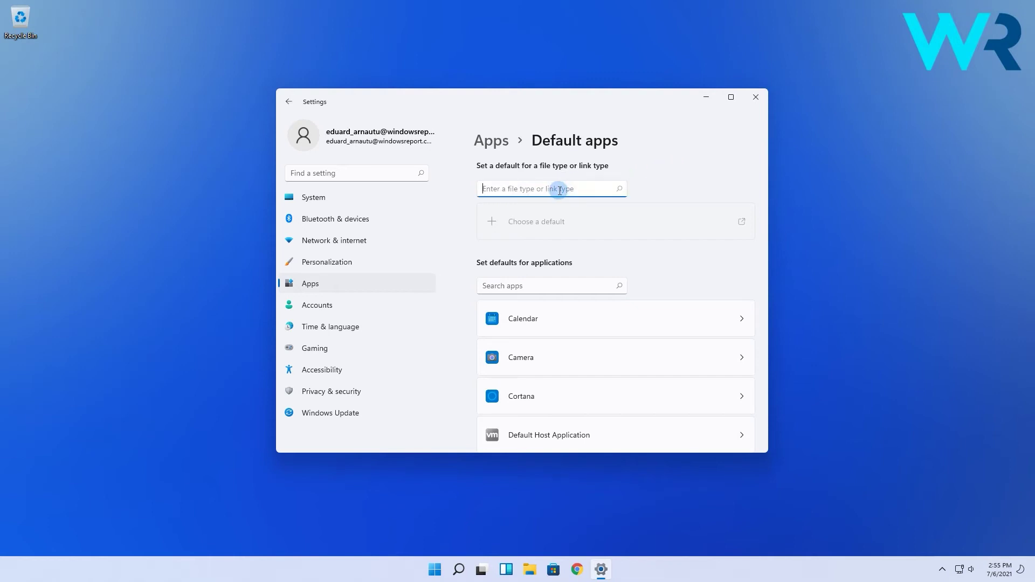
type(".html")
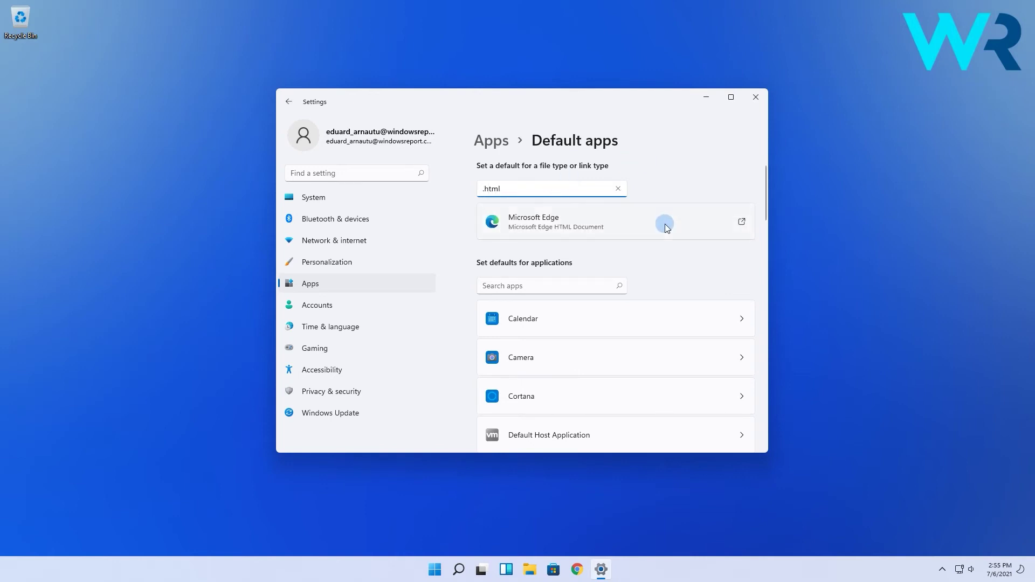
left_click(662, 225)
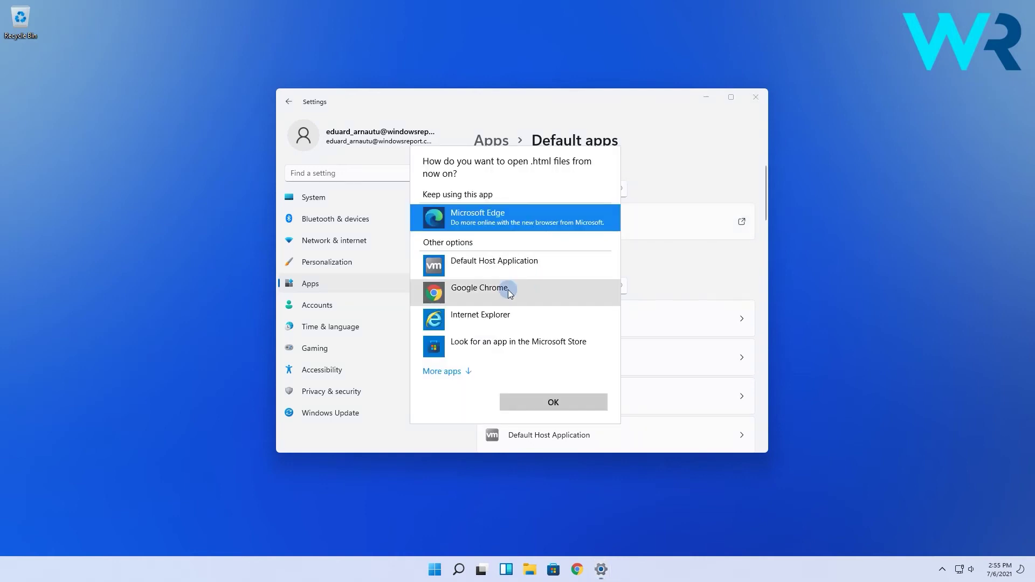
left_click(493, 293)
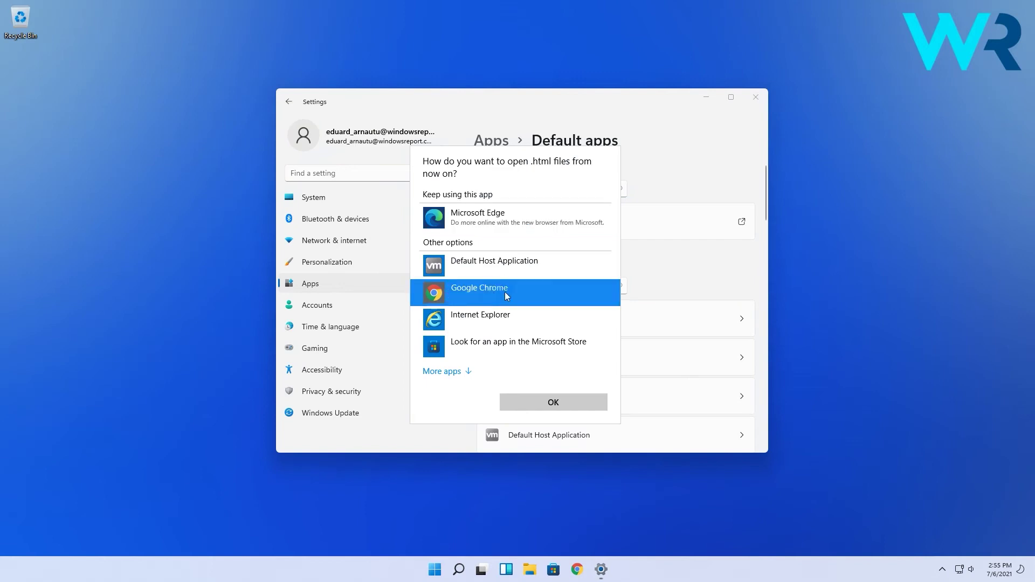
Confirm Chrome for .html and review Google Chrome's file type defaults in the app list
left_click(553, 402)
scroll(667, 278, "down", 3)
scroll(667, 277, "down", 3)
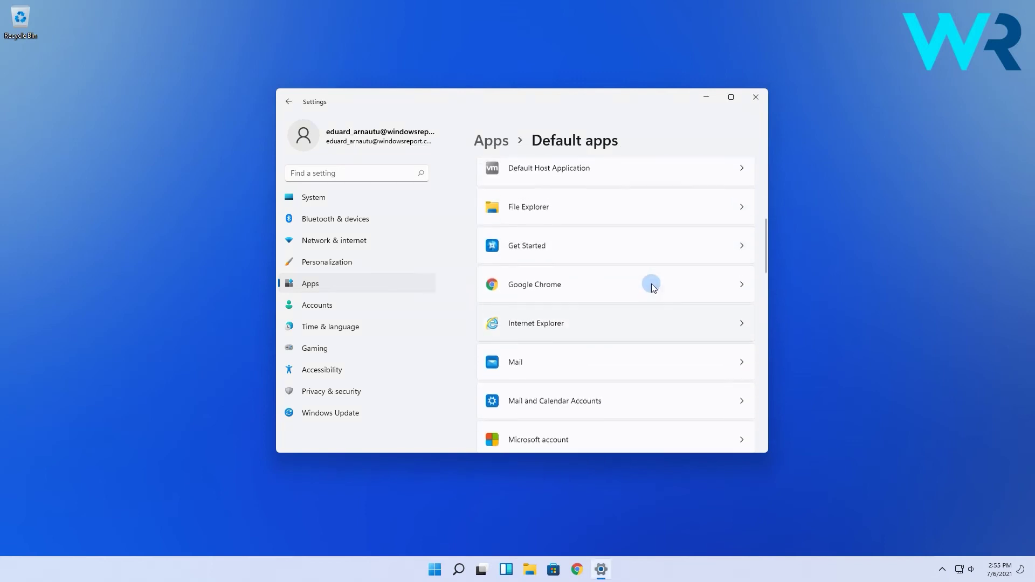
left_click(737, 286)
scroll(622, 243, "down", 1)
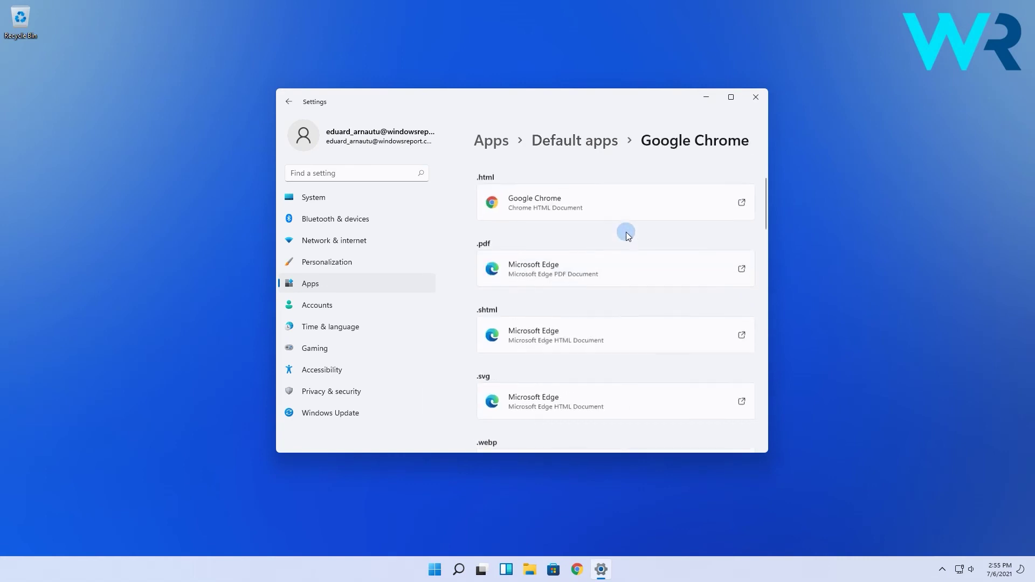
scroll(623, 235, "up", 1)
scroll(566, 307, "down", 1)
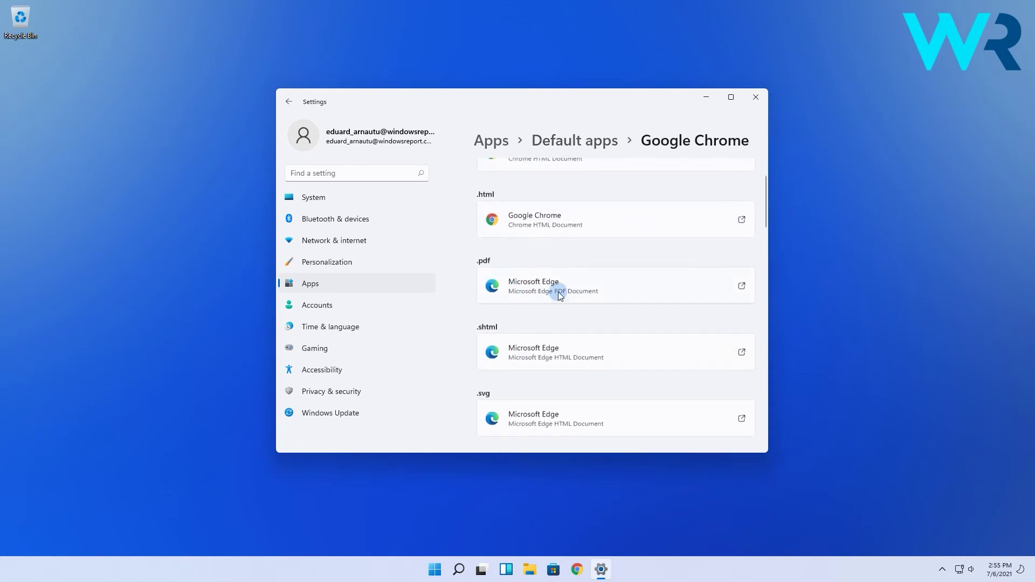
left_click(602, 300)
left_click(485, 263)
left_click(553, 348)
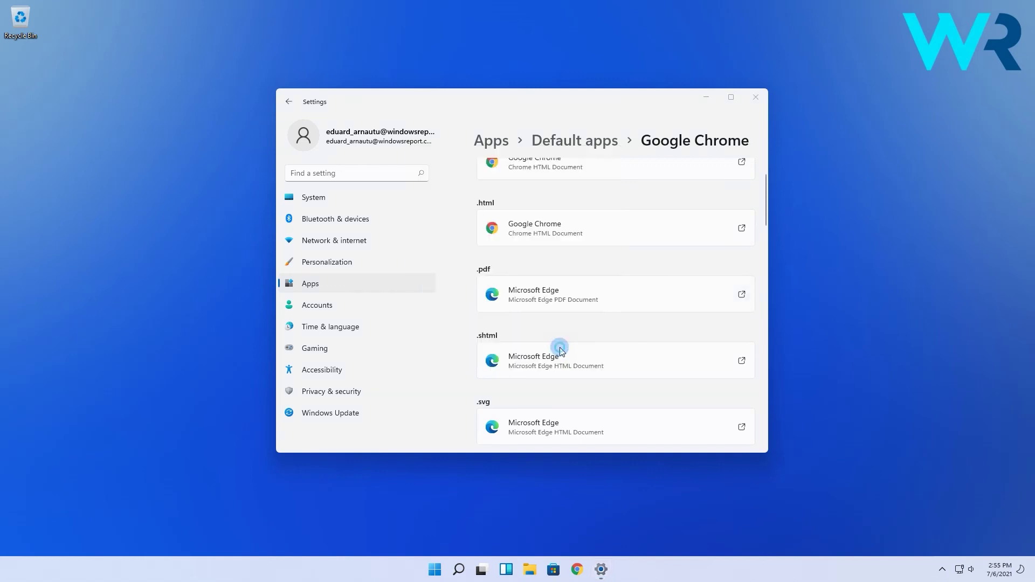
scroll(606, 310, "down", 1)
scroll(606, 310, "down", 1)
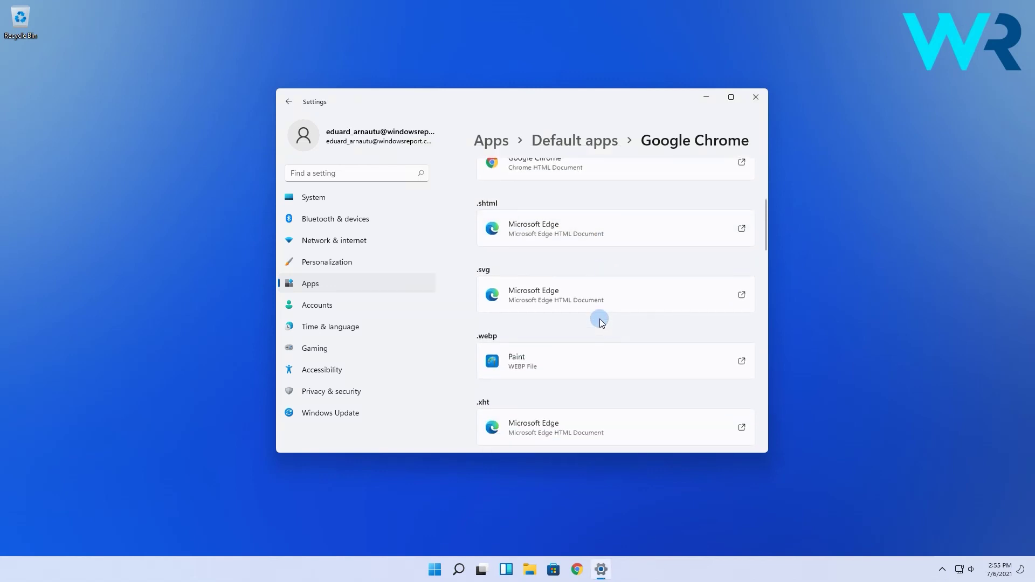
Set .shtml files to open in Google Chrome and confirm
left_click(573, 235)
left_click(485, 291)
left_click(553, 401)
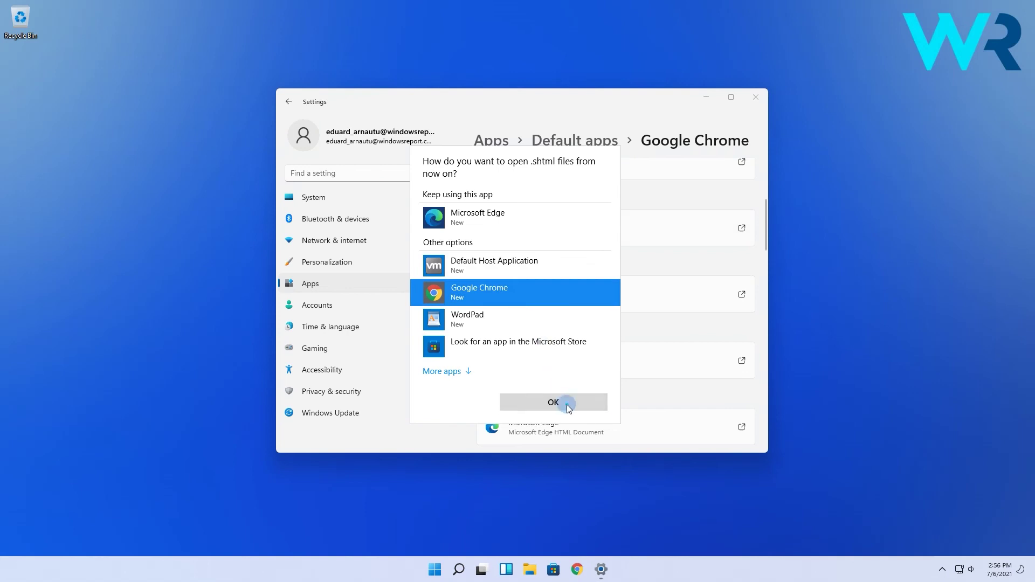
scroll(619, 293, "down", 2)
scroll(618, 293, "down", 1)
scroll(618, 293, "up", 3)
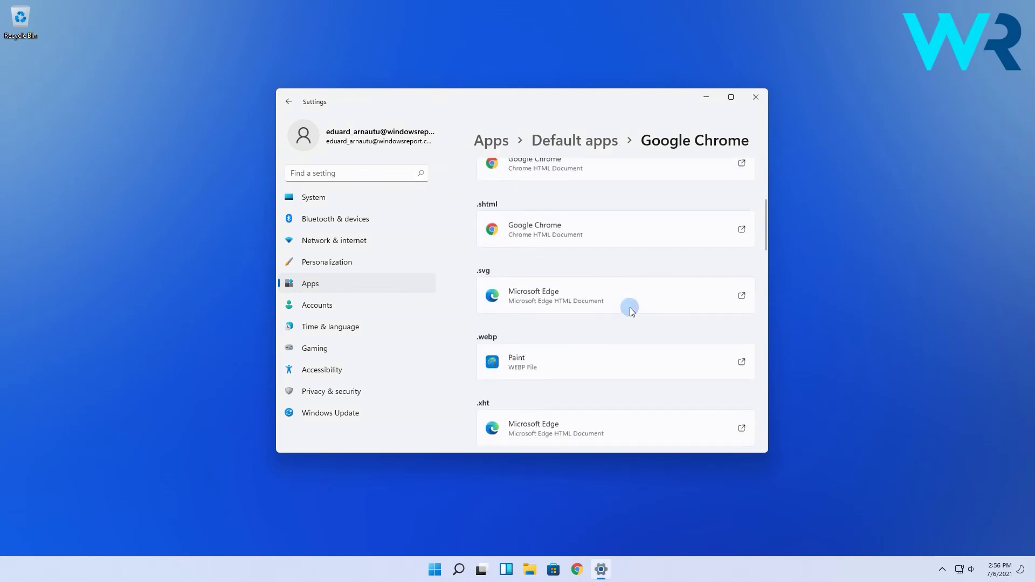
scroll(618, 293, "up", 3)
scroll(687, 267, "up", 2)
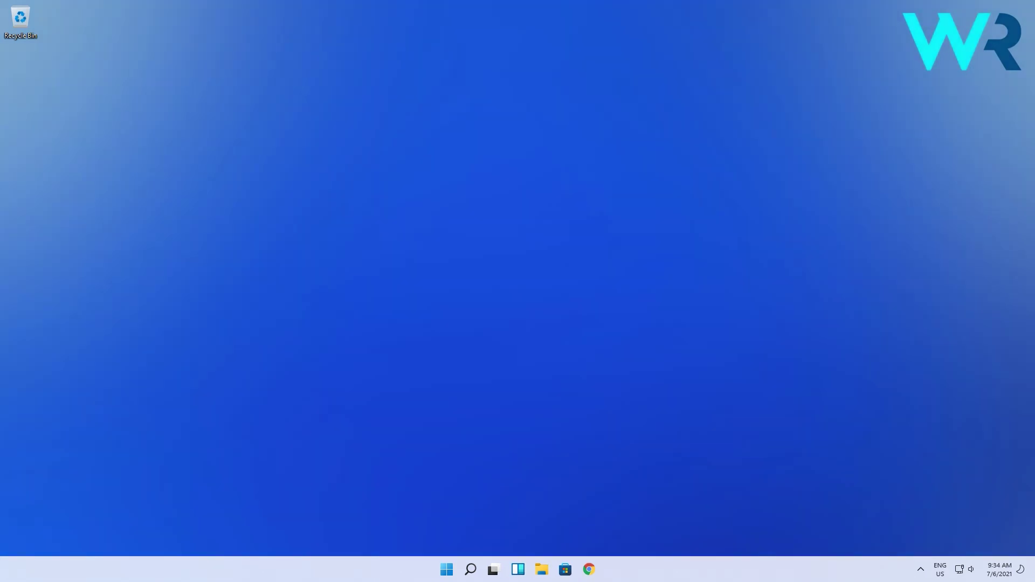